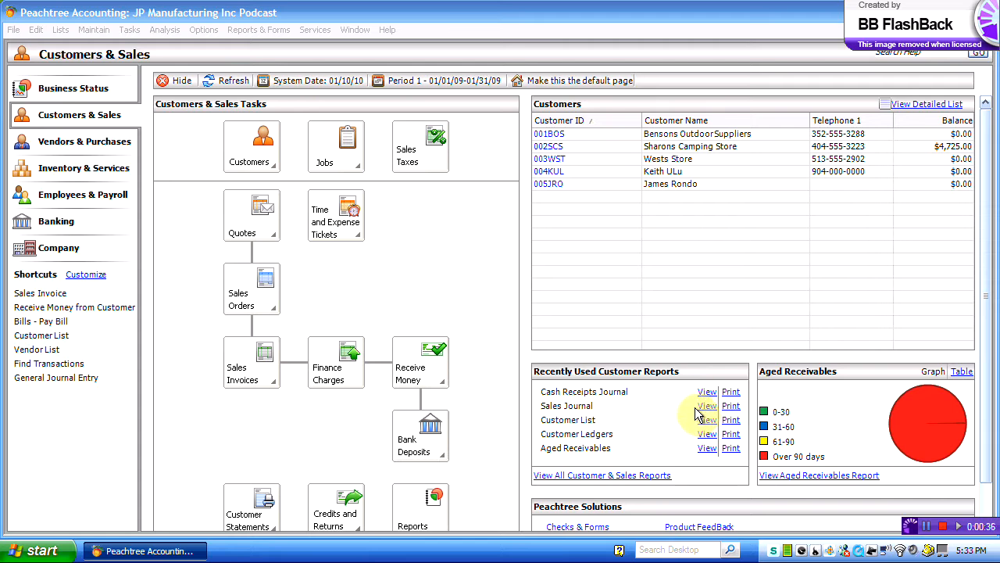
Print the Cash Receipts Journal with the Foxit PDF Printer, saving it as Cash Receipts Journal in Test folder
click(731, 392)
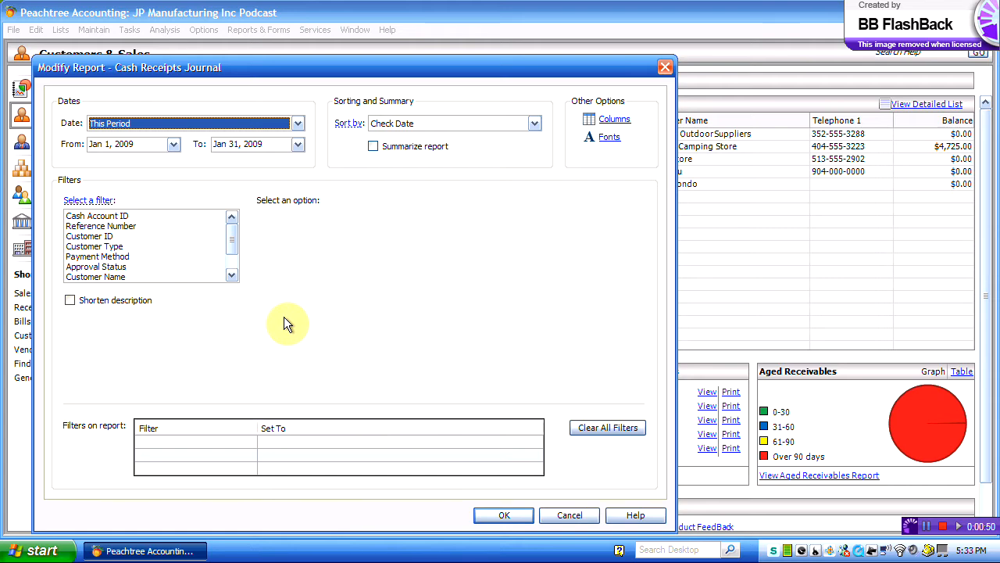
click(506, 517)
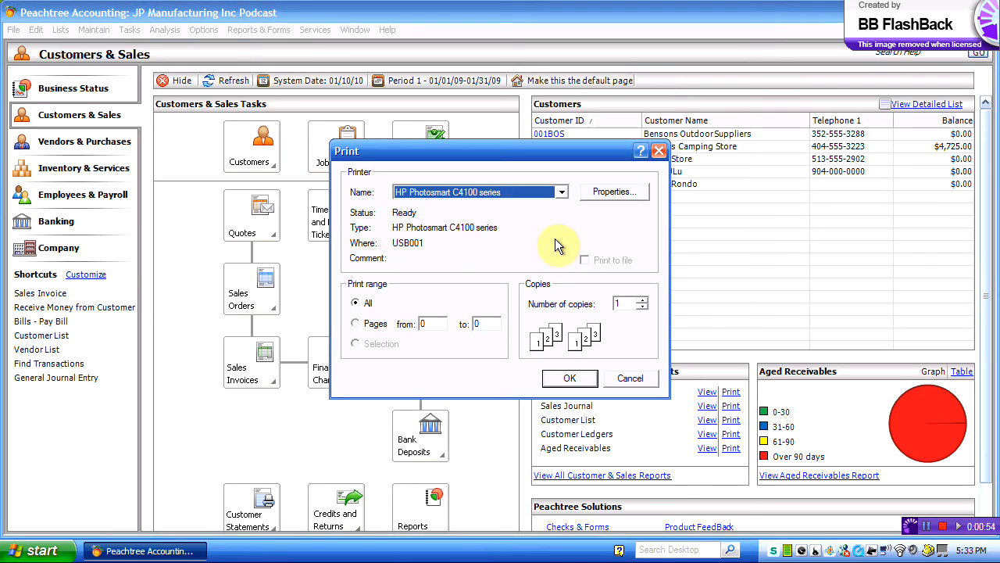
click(562, 195)
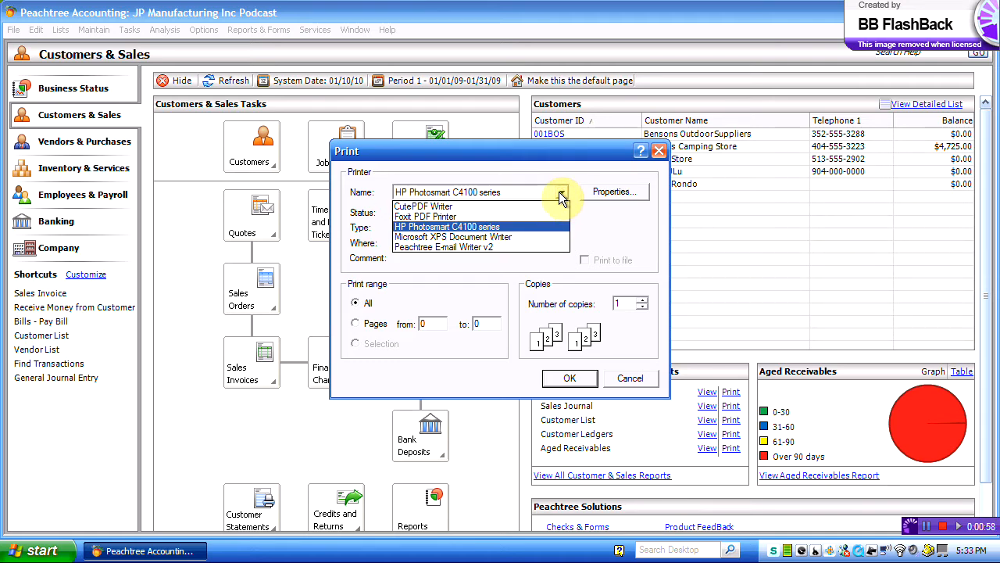
click(445, 217)
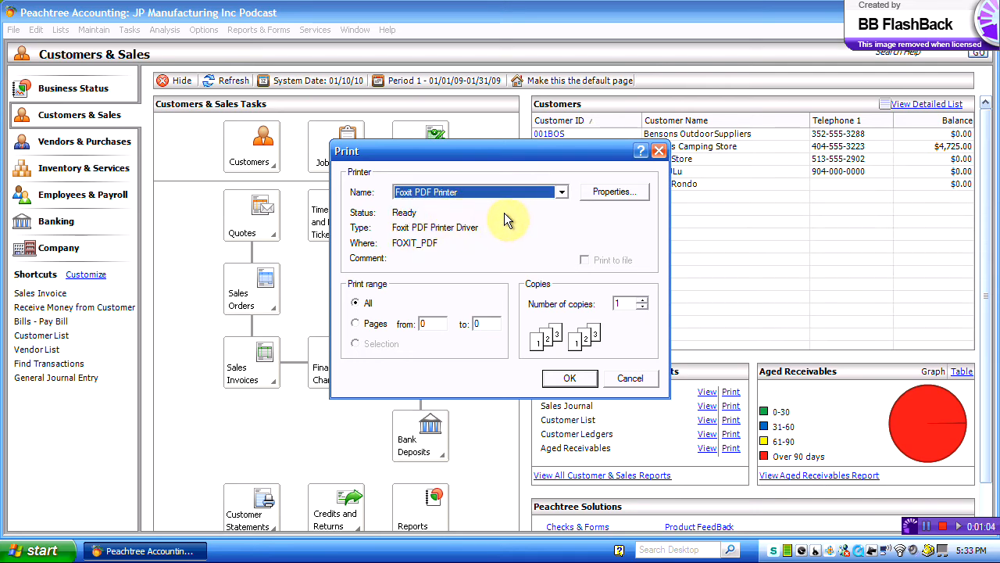
click(571, 381)
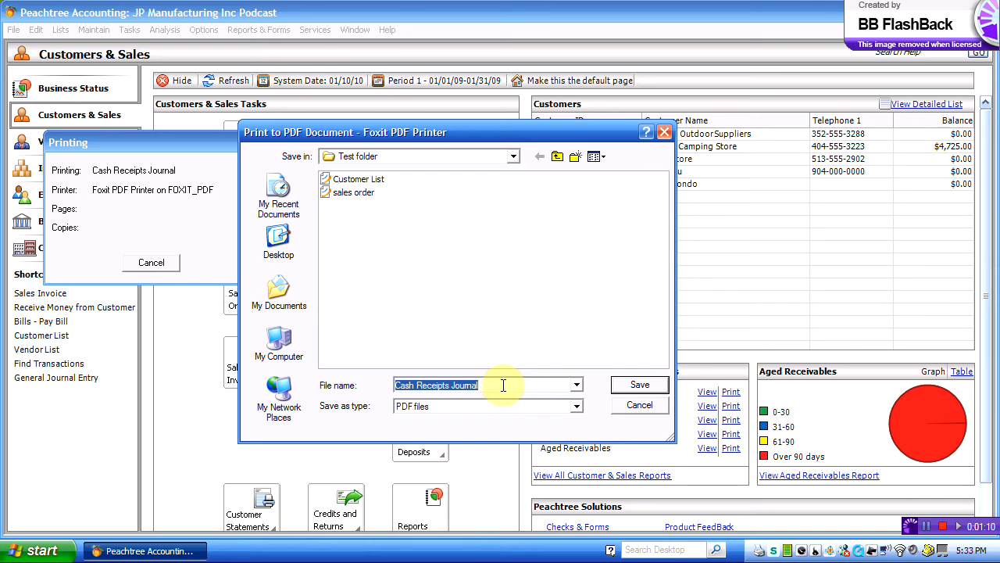
click(635, 388)
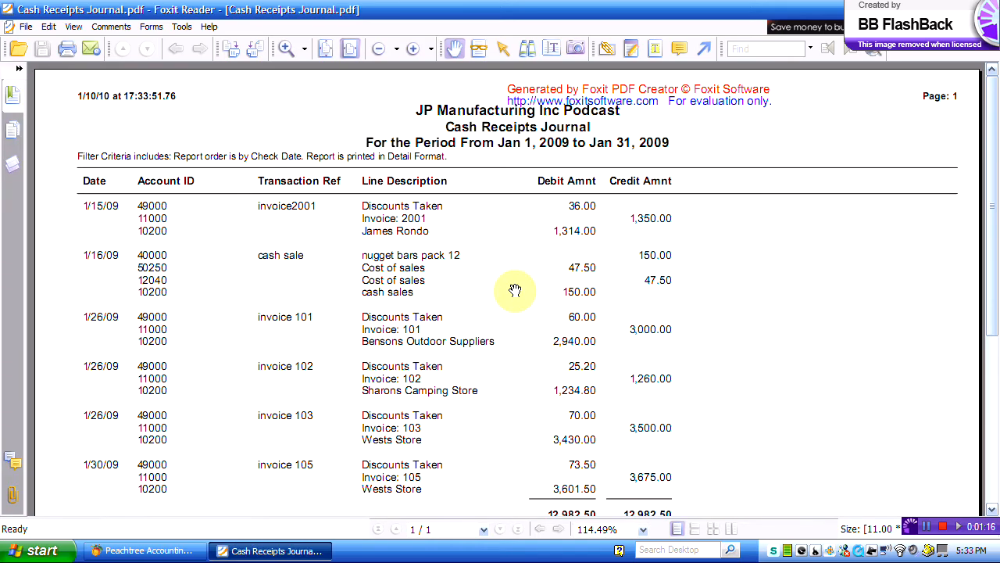
Read through the Cash Receipts Journal PDF to its totals, and exit the PDF reader
scroll(515, 288, down, 5)
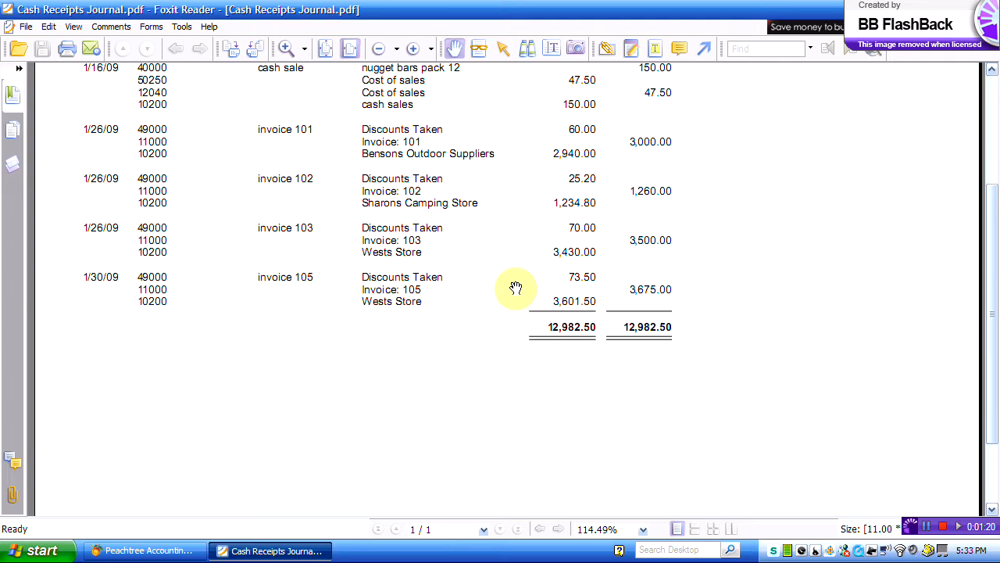
scroll(517, 288, up, 4)
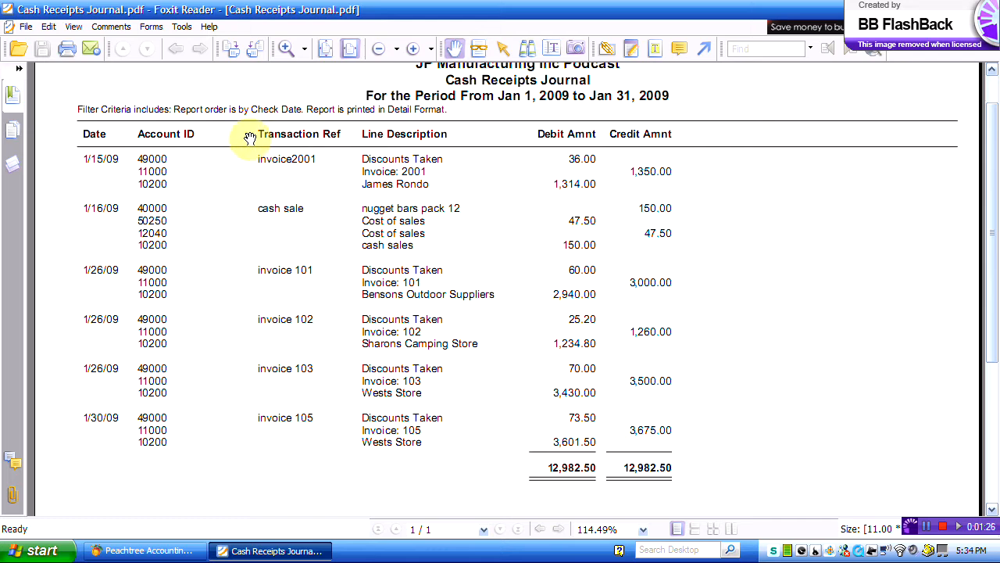
click(25, 26)
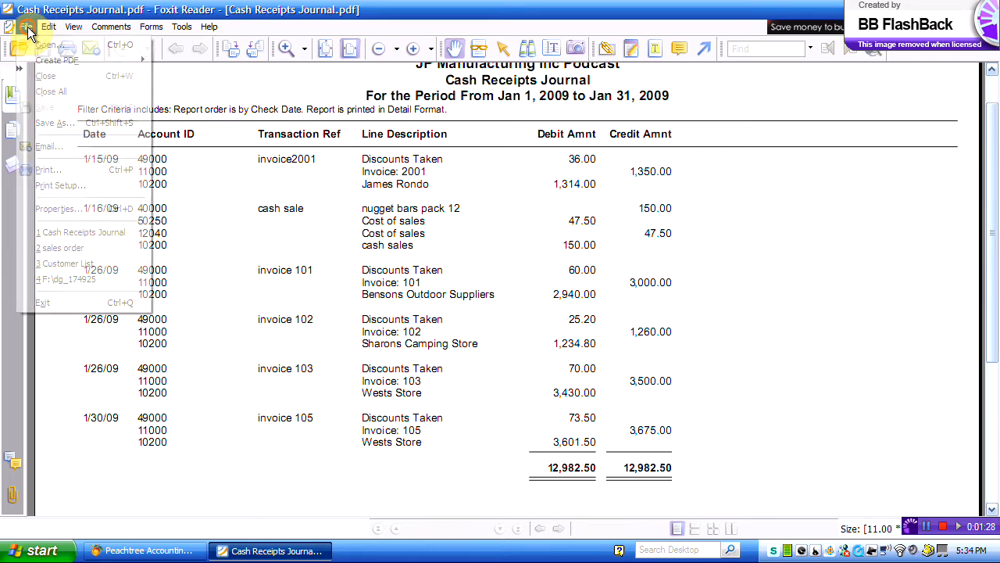
click(41, 303)
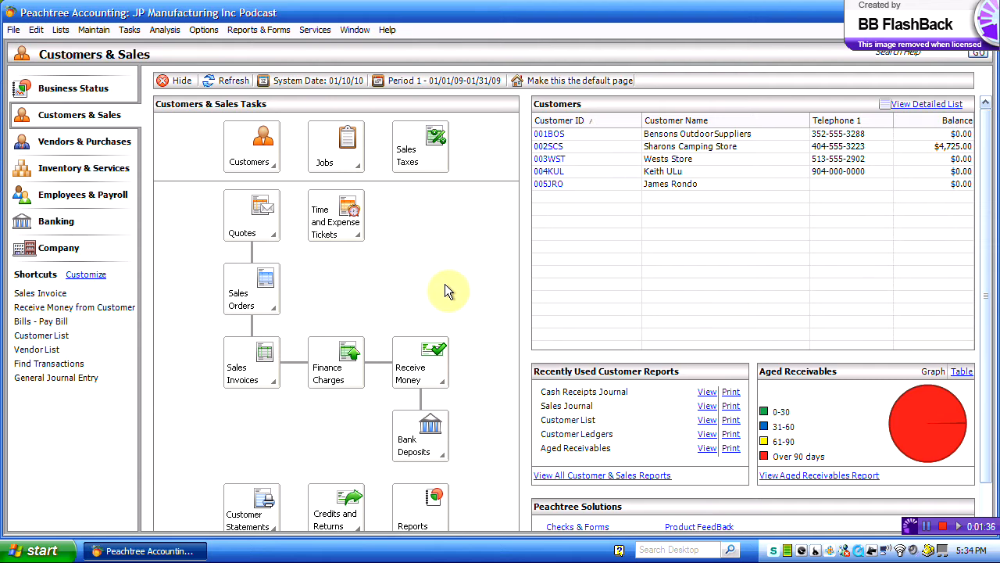
Open the Cash Receipts Journal from the full list of customer and sales reports and copy it to a new Excel workbook
click(582, 475)
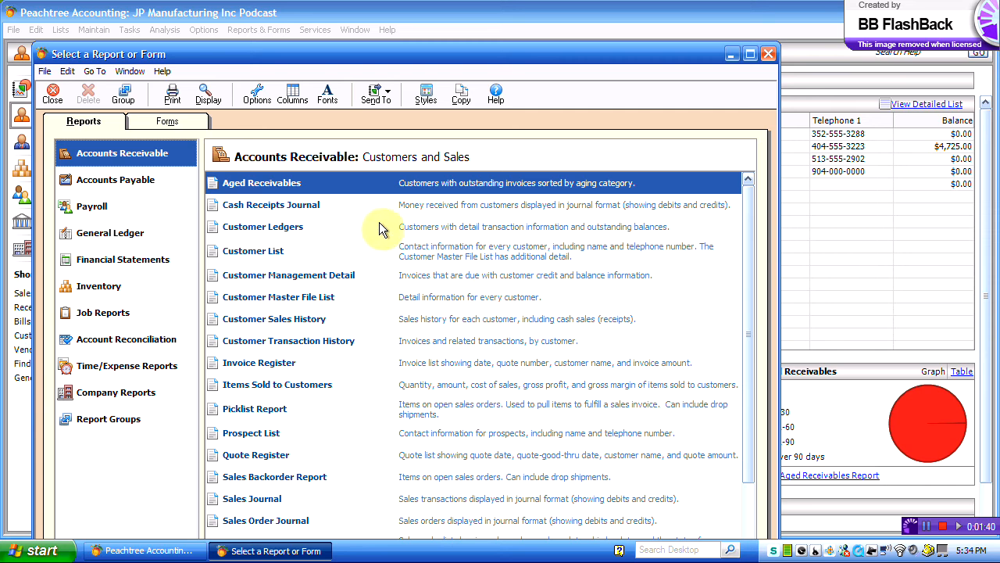
drag(479, 47, 486, 36)
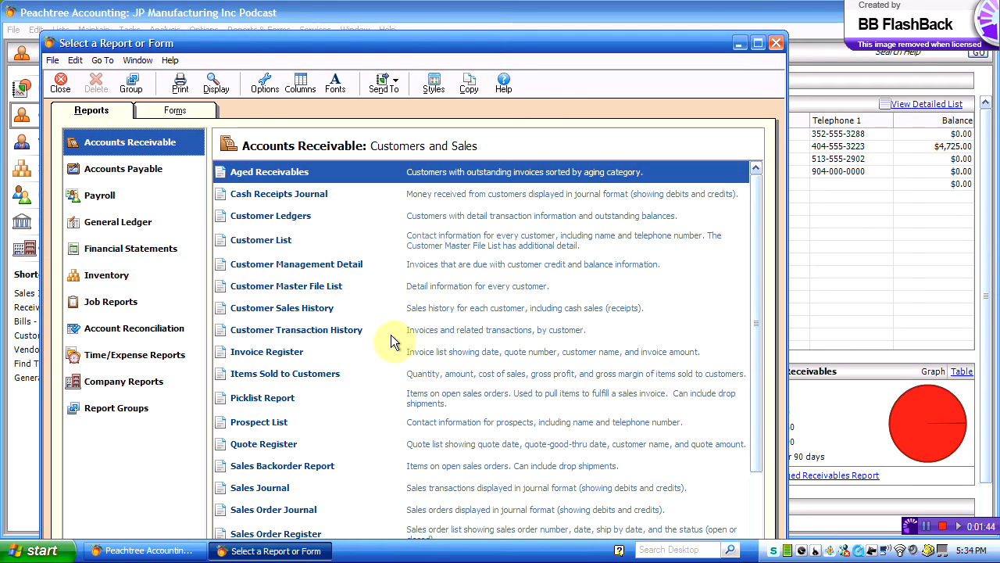
click(283, 197)
double_click(281, 195)
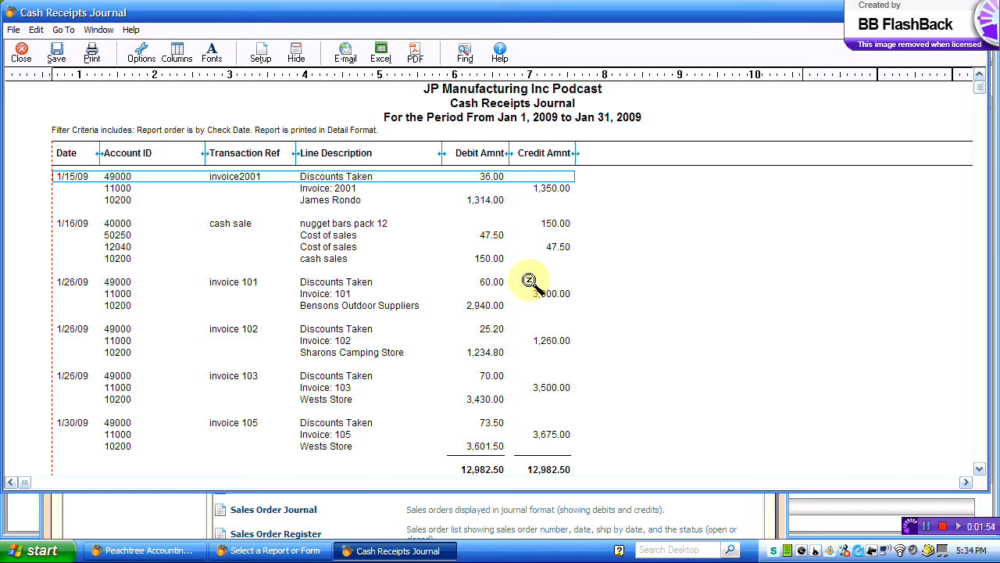
click(383, 55)
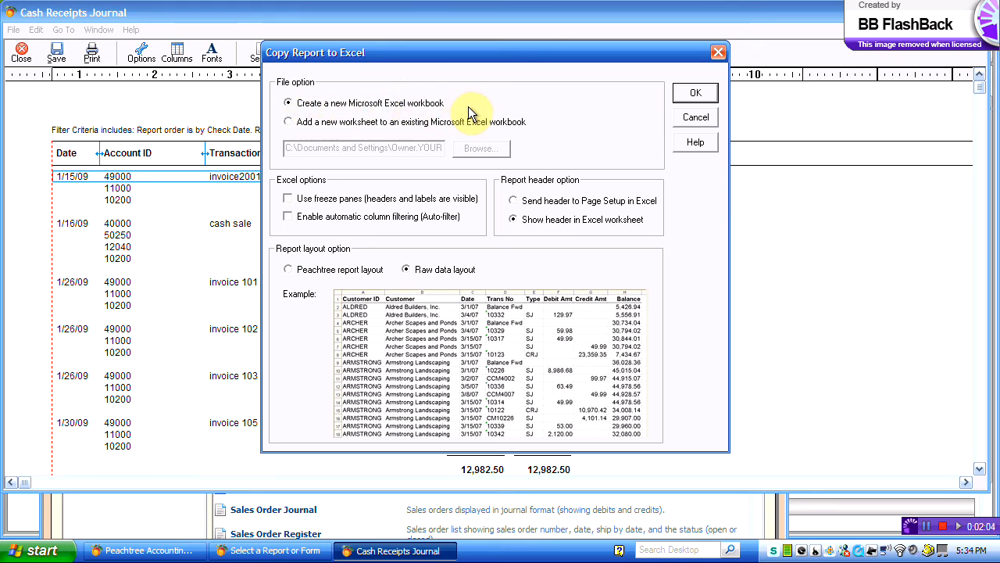
click(687, 93)
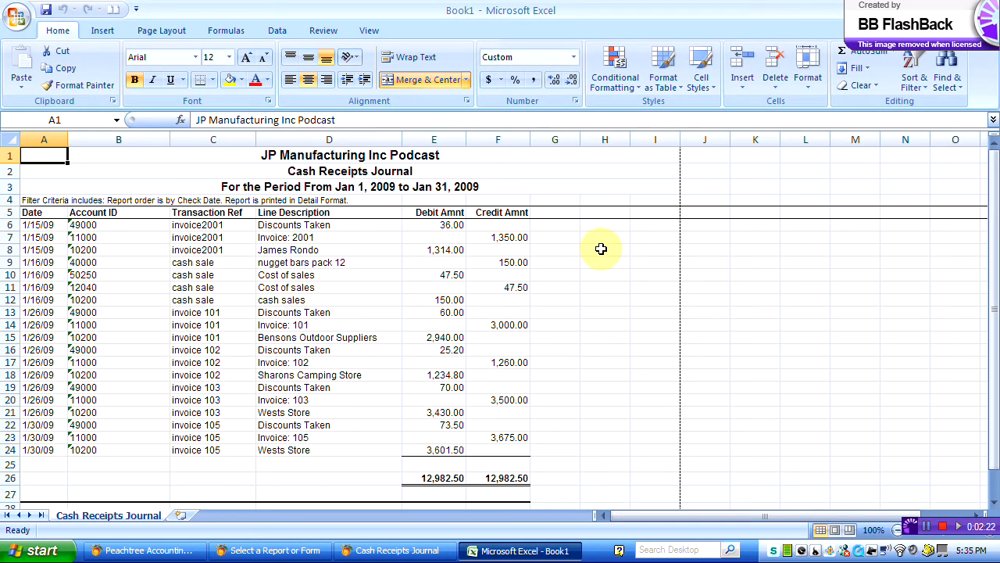
Save the exported workbook in Test folder under the name customers
click(14, 14)
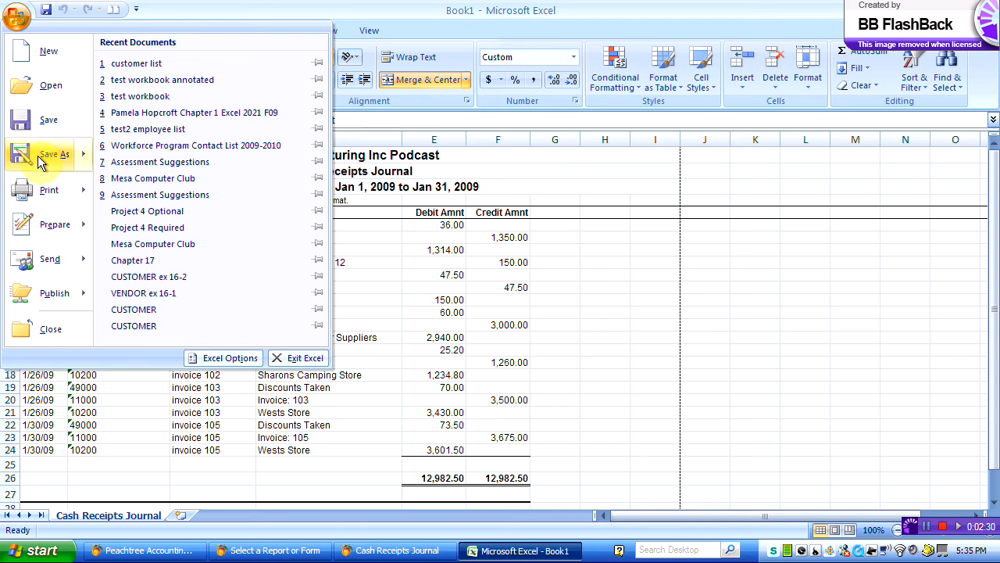
key(Escape)
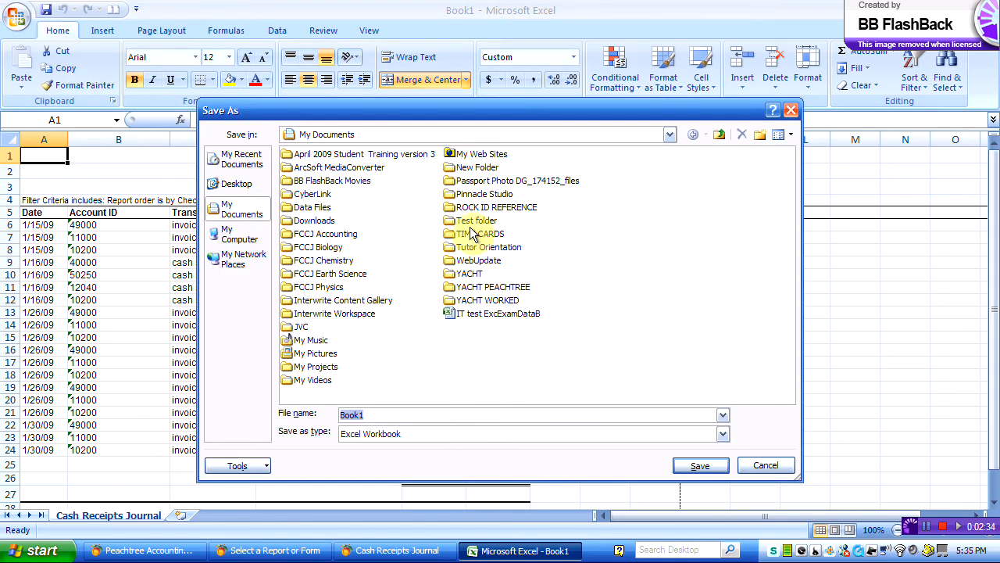
double_click(471, 221)
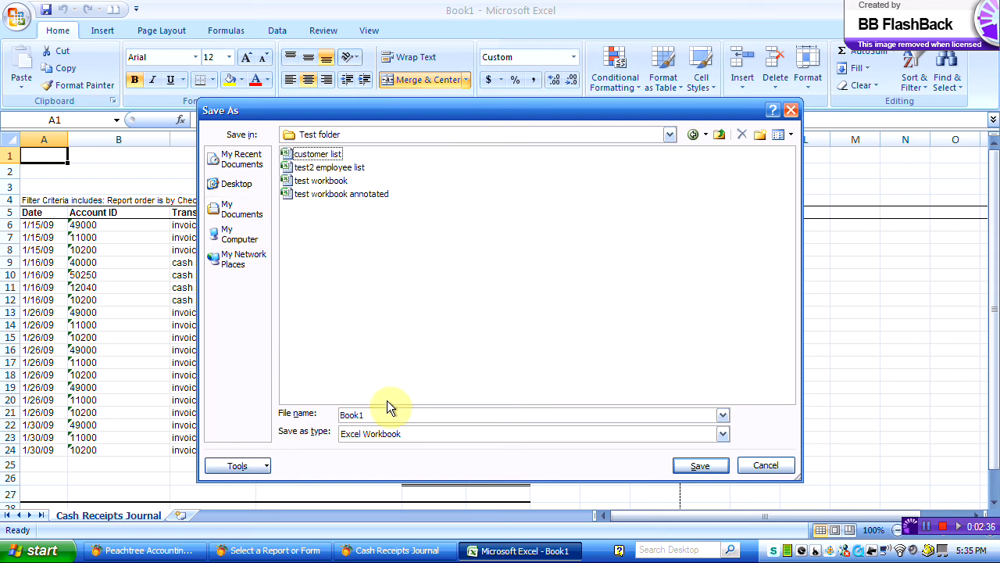
drag(370, 415, 336, 415)
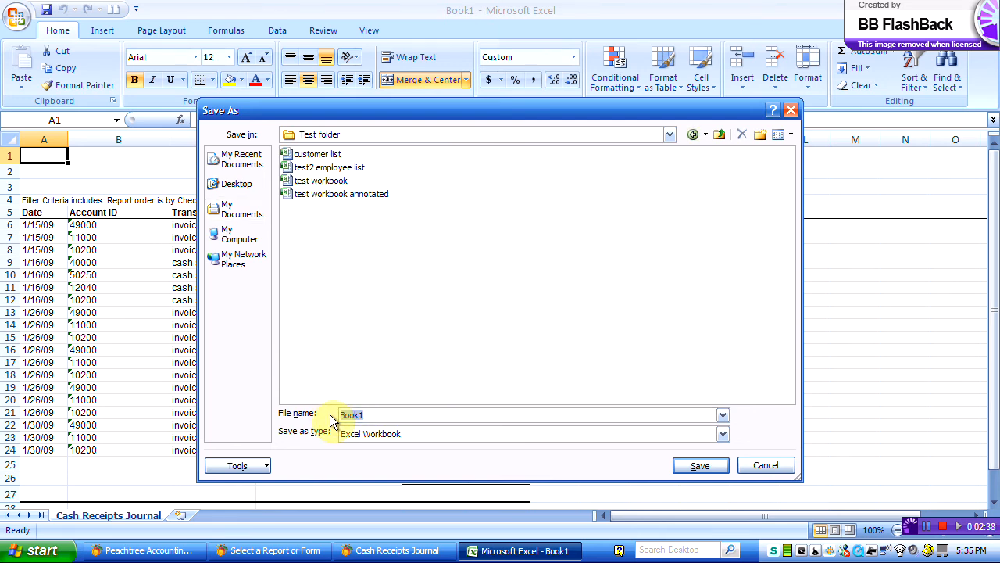
text(cus)
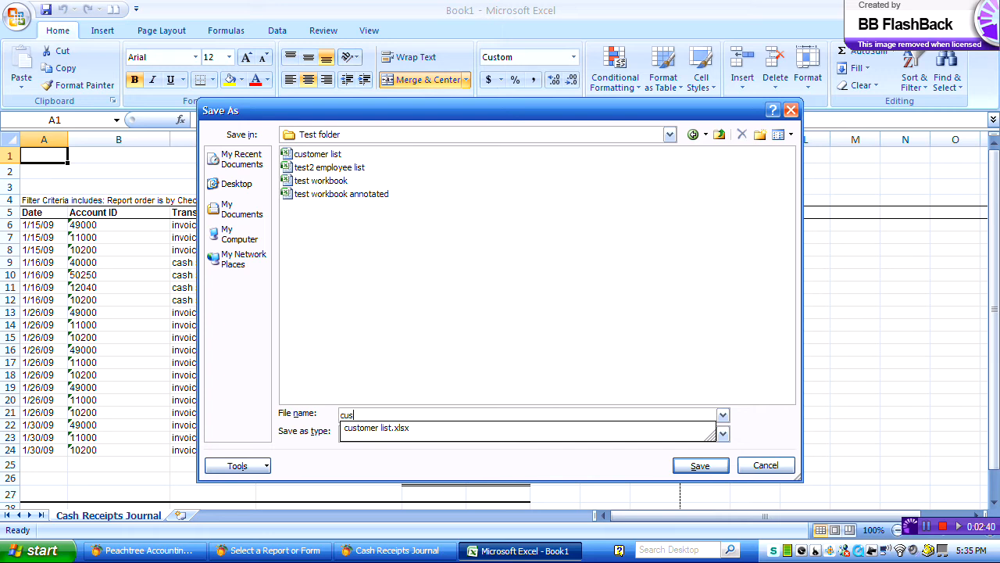
text(tomers)
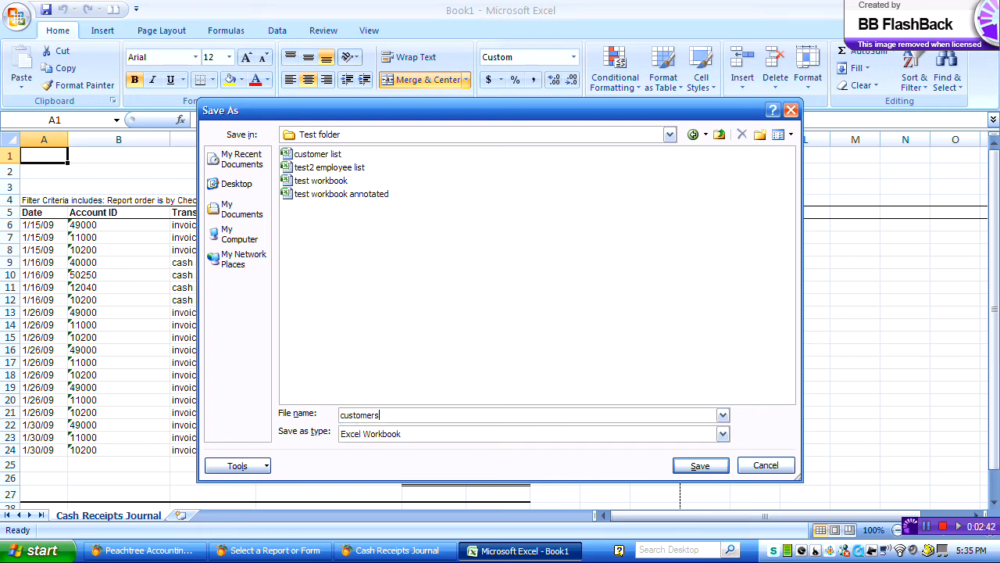
click(681, 467)
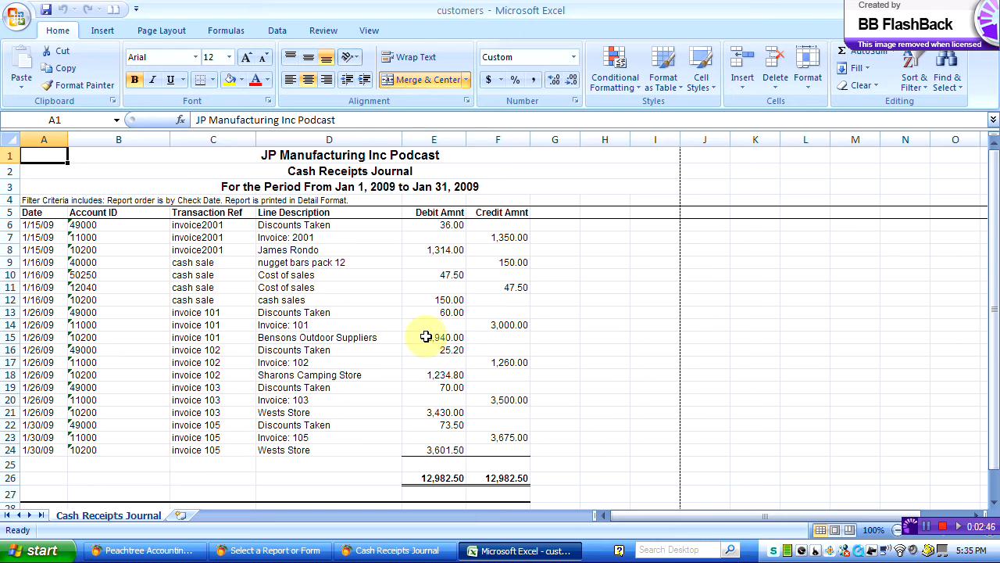
Return to Peachtree, close the Cash Receipts Journal report and open the Customer Ledgers report
click(941, 9)
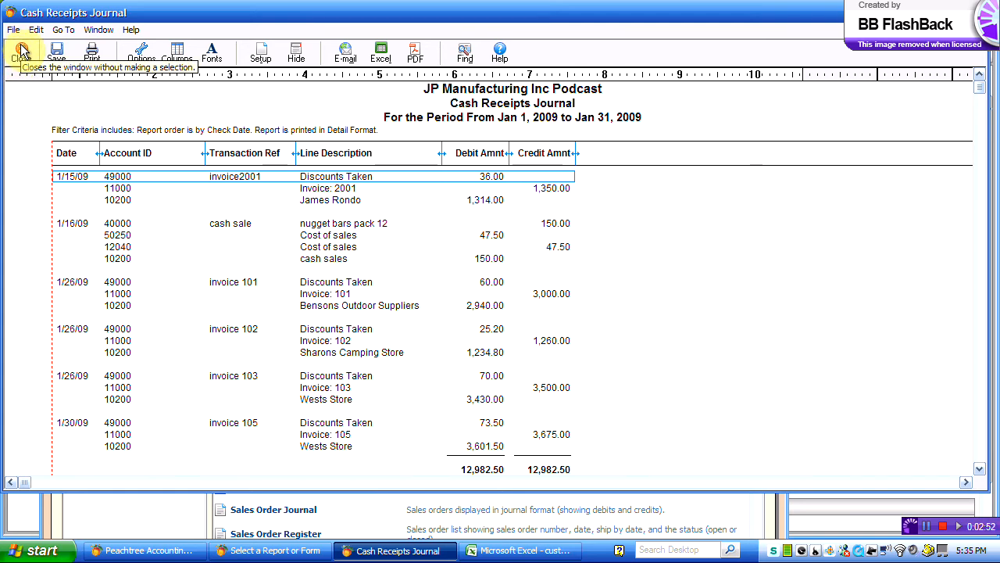
click(22, 54)
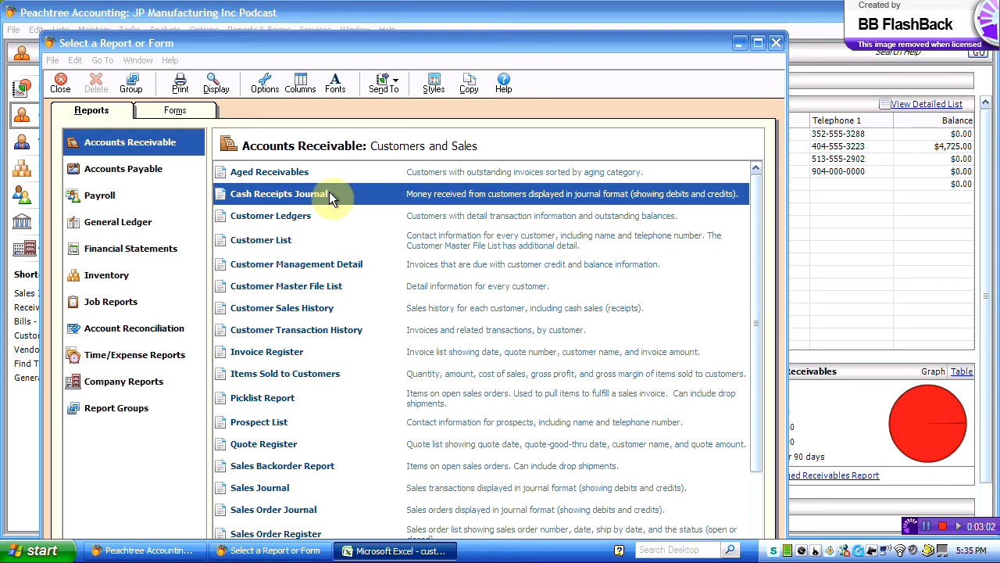
double_click(284, 222)
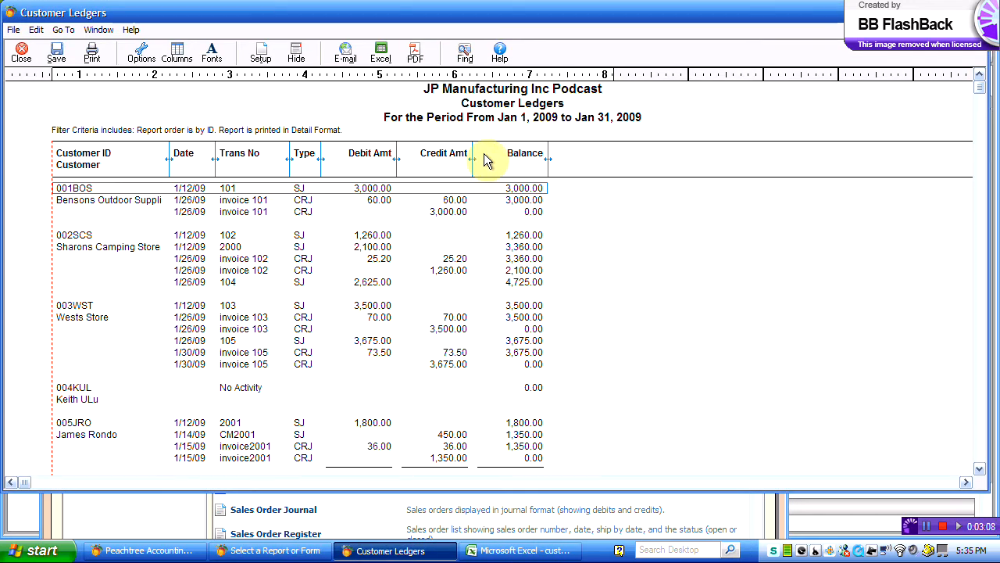
Copy the Customer Ledgers report to Excel as a new worksheet in the existing customers workbook in Test folder
click(381, 54)
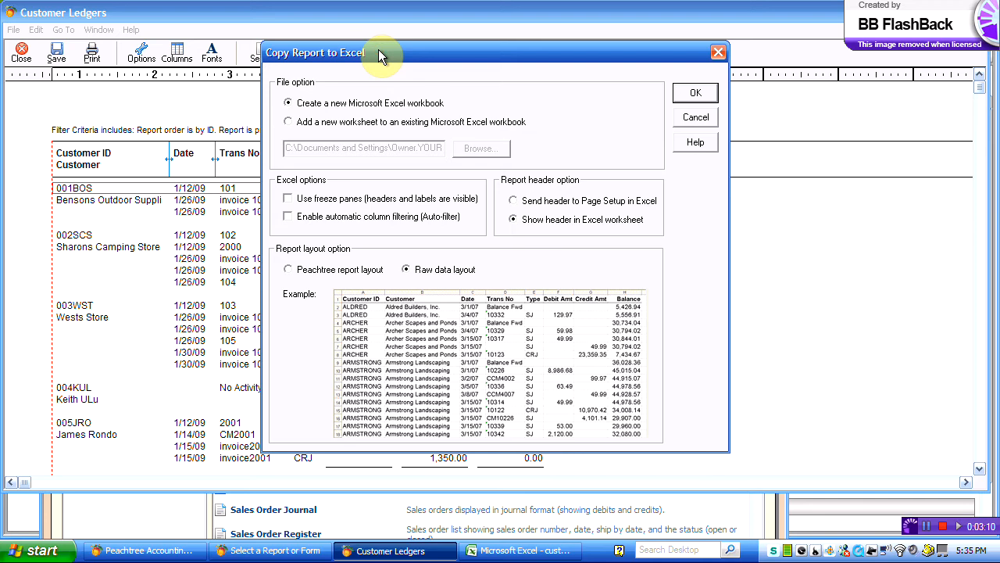
click(289, 123)
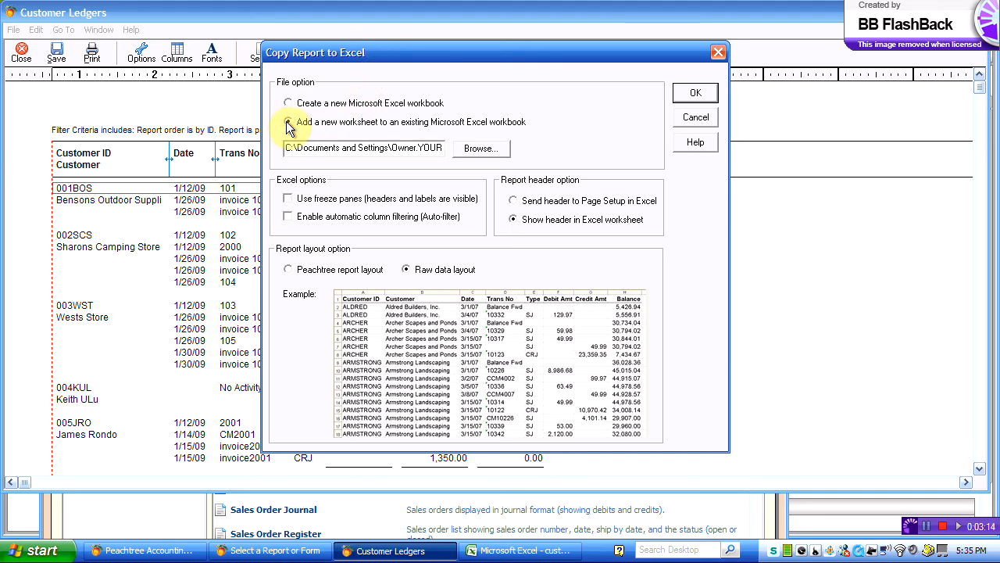
click(486, 150)
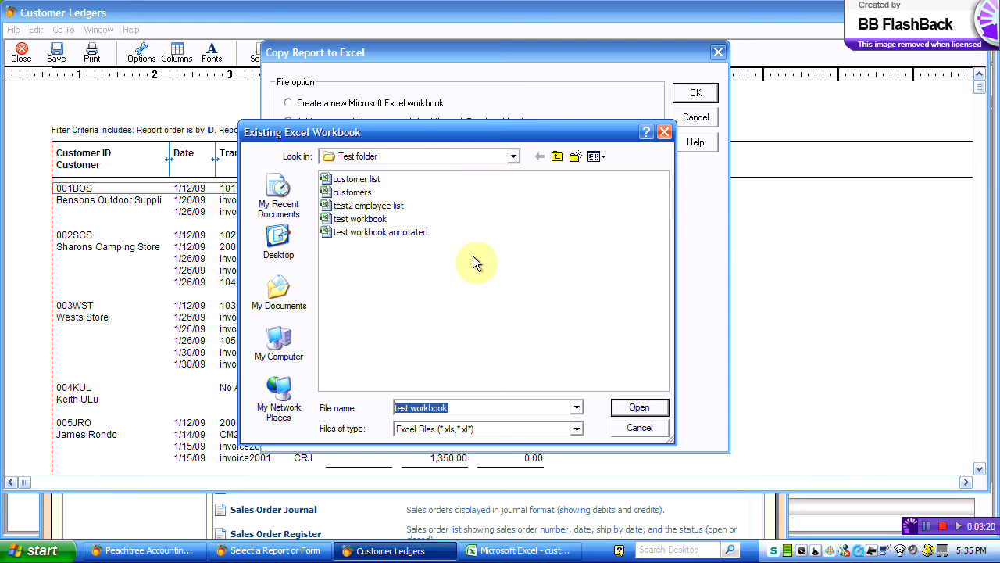
double_click(353, 194)
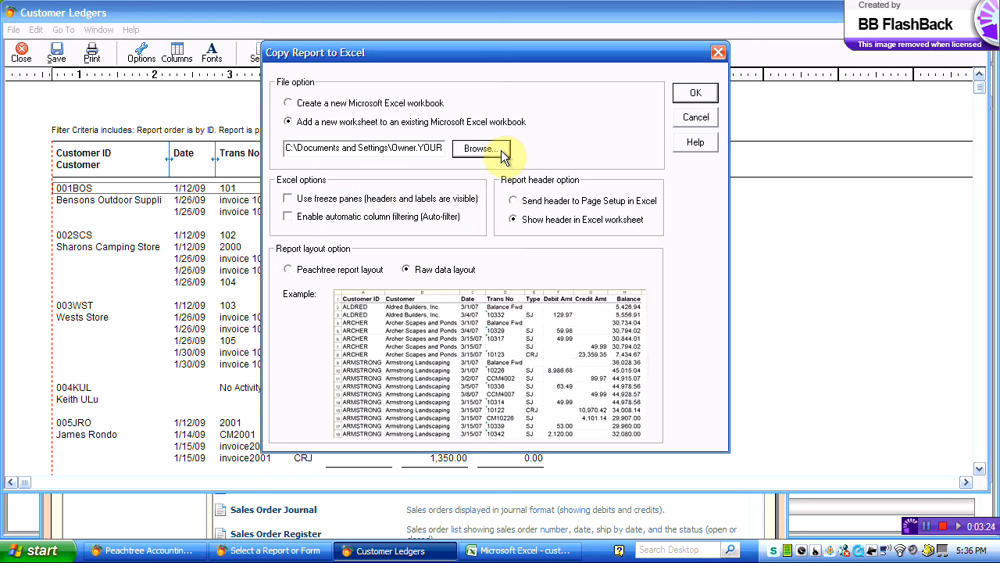
click(694, 93)
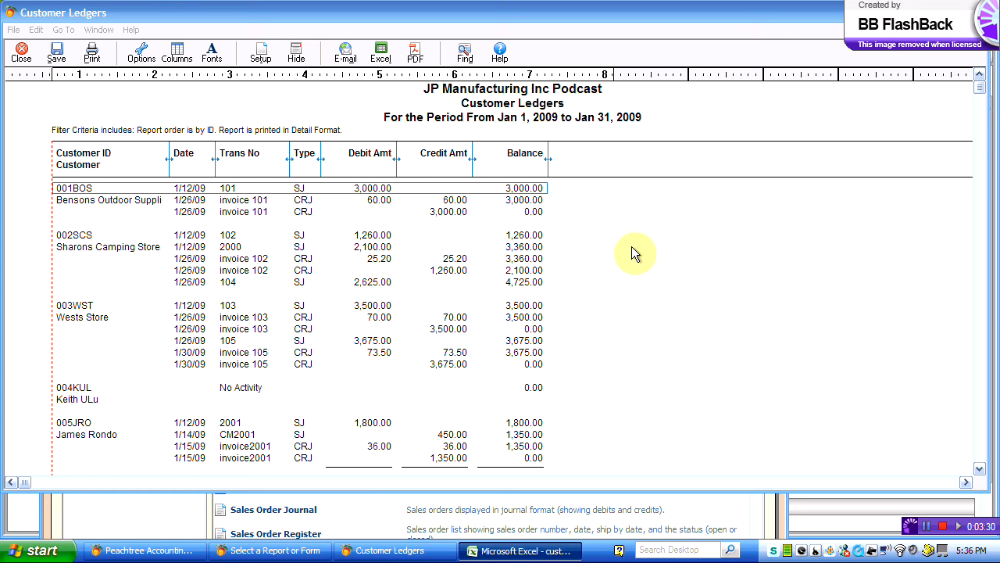
Switch to Excel, check the Cash Receipts Journal and Customer Ledgers worksheets, and save the customers workbook
click(531, 552)
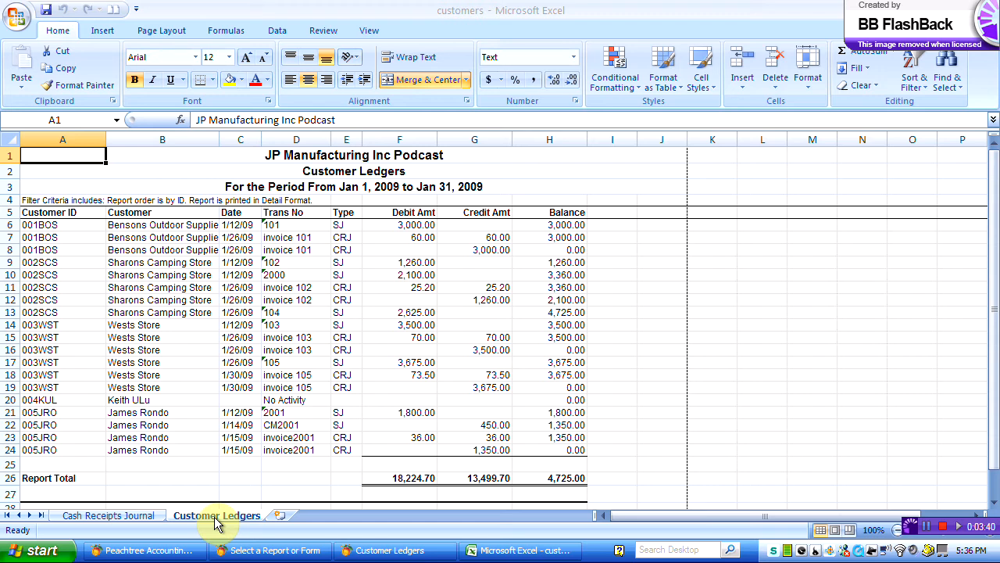
click(99, 520)
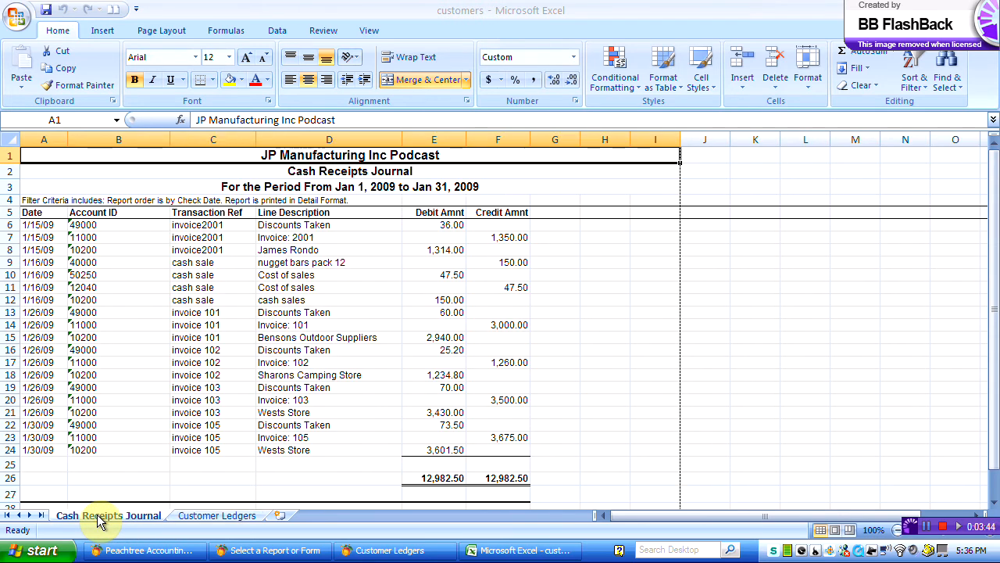
click(215, 516)
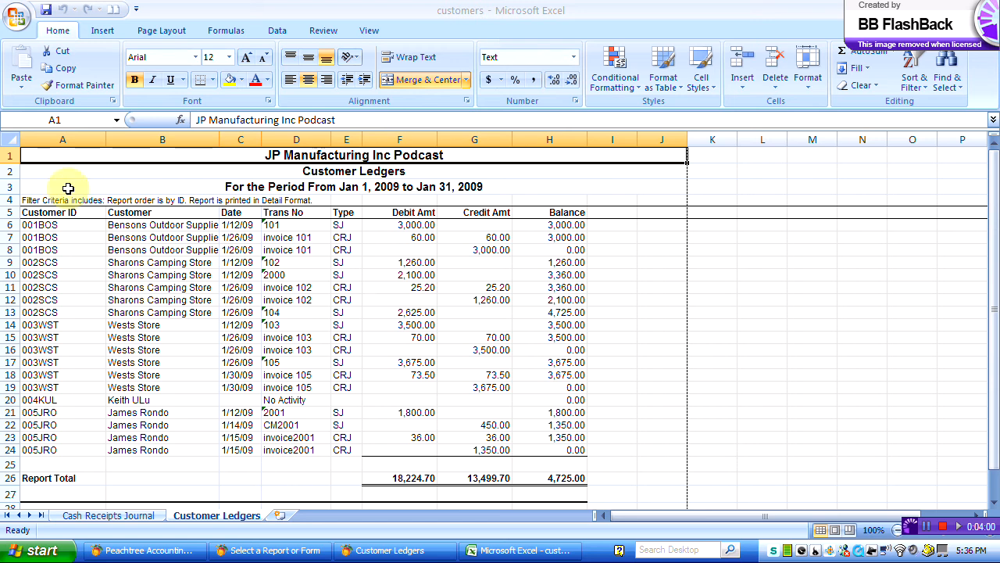
click(17, 18)
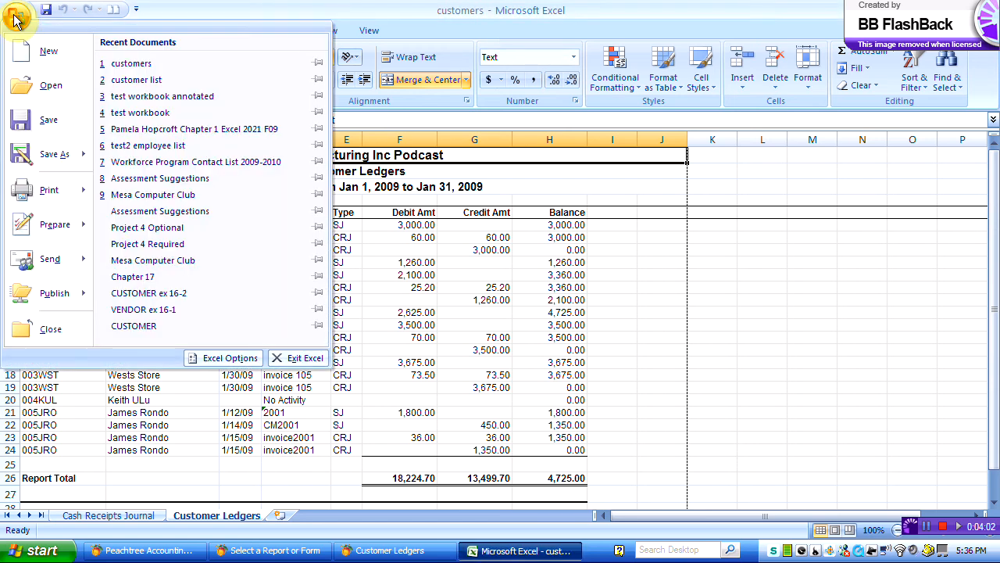
click(22, 125)
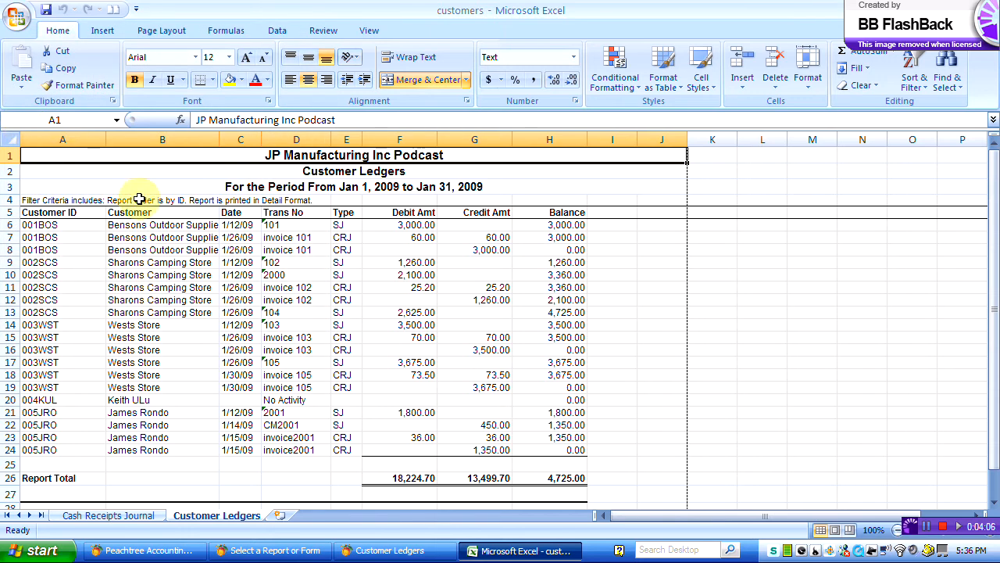